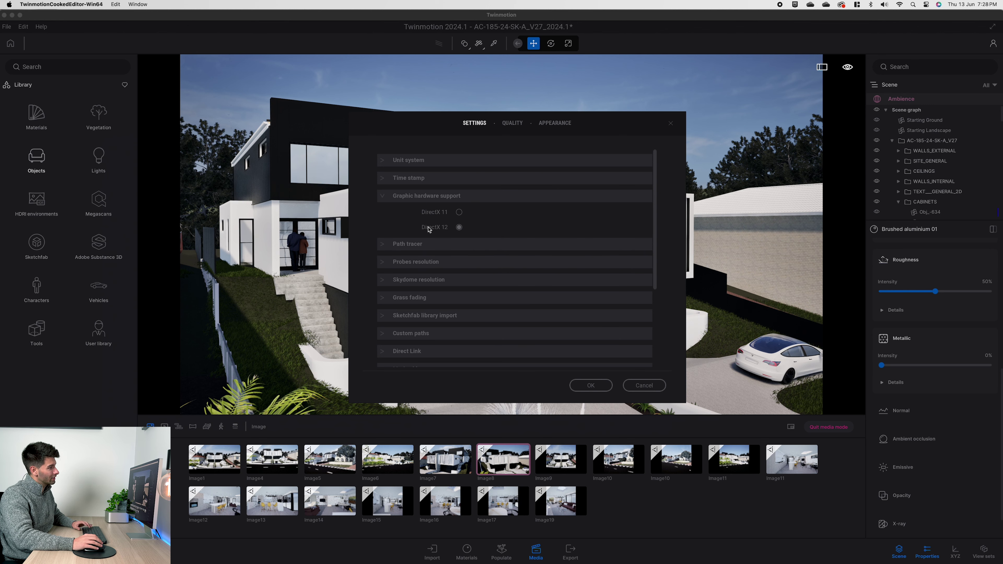
Step: Expand the Path tracer settings and apply the DirectX 12 graphics settings with OK
{"action": "left_click", "coordinate": [407, 244]}
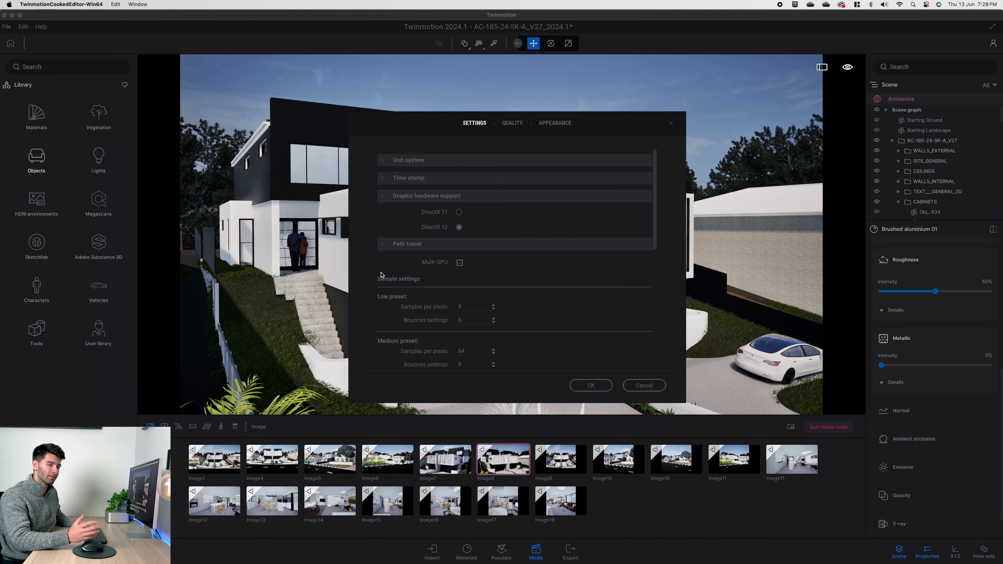
{"action": "left_click", "coordinate": [597, 386]}
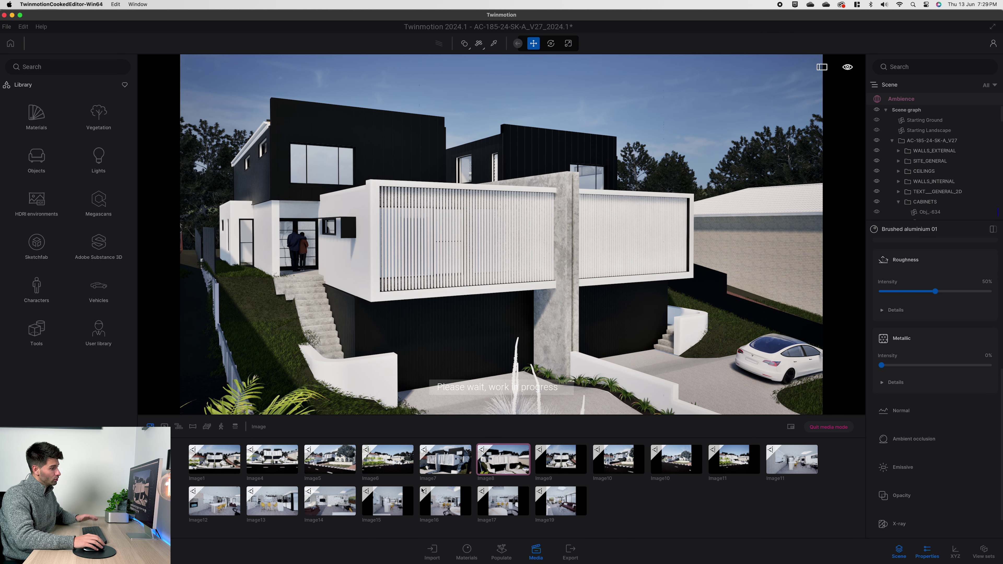
{"action": "type", "text": "parall"}
{"action": "key", "text": "BackSpace"}
{"action": "key", "text": "BackSpace"}
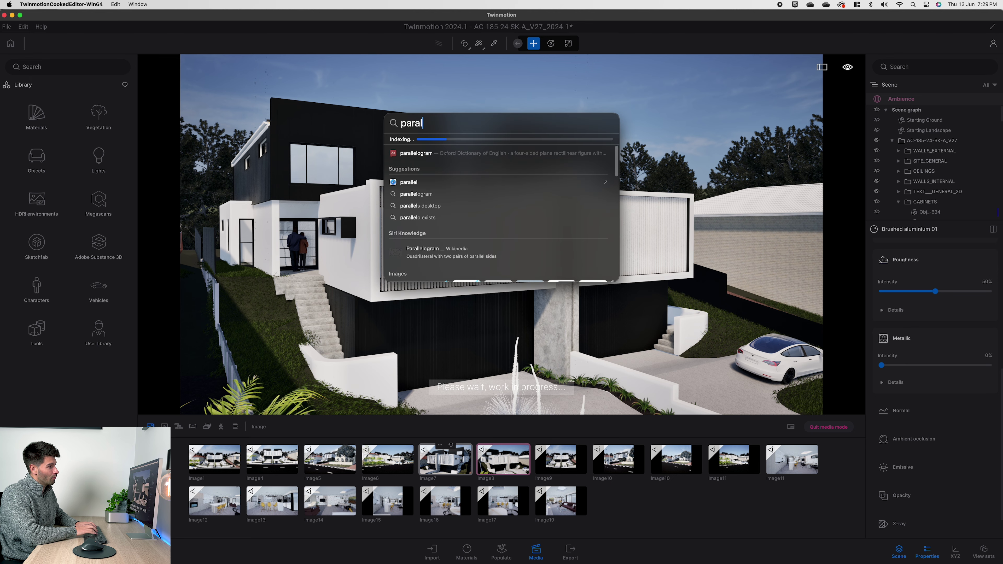
{"action": "key", "text": "Escape"}
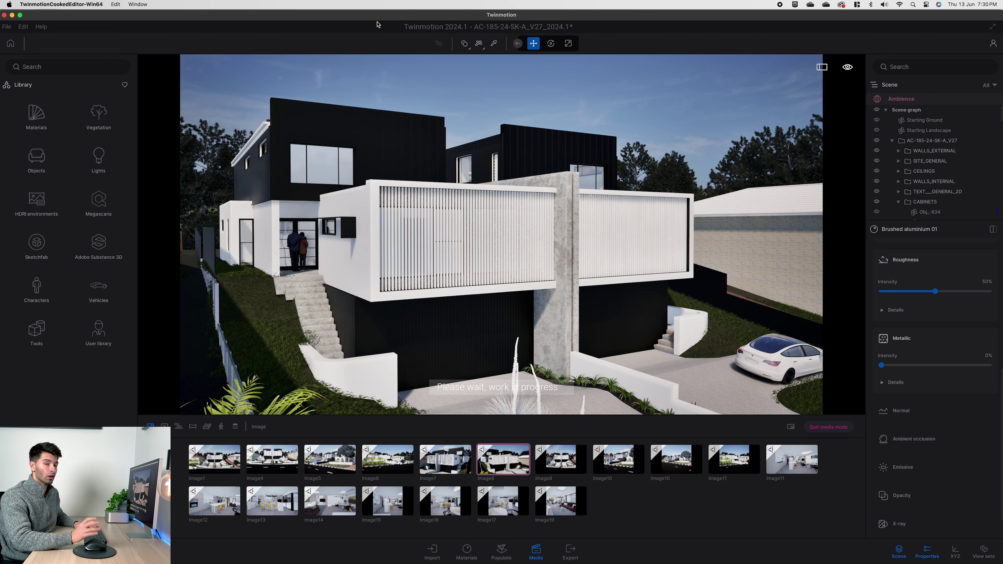
Step: Tile the CrossOver and the restored native Twinmotion windows left and right on the house exterior
{"action": "left_click_drag", "start_coordinate": [374, 18], "coordinate": [22, 185]}
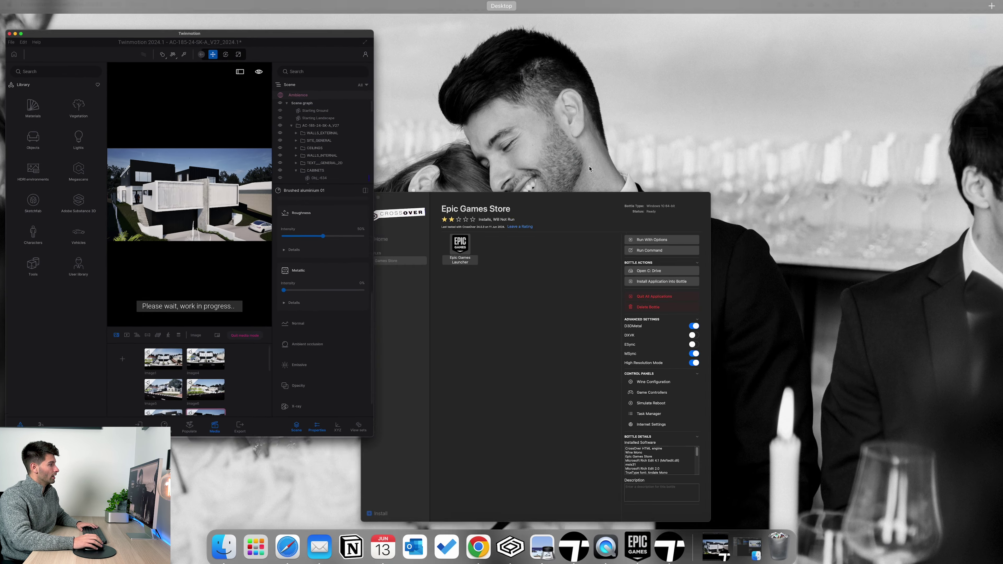
{"action": "left_click", "coordinate": [669, 545]}
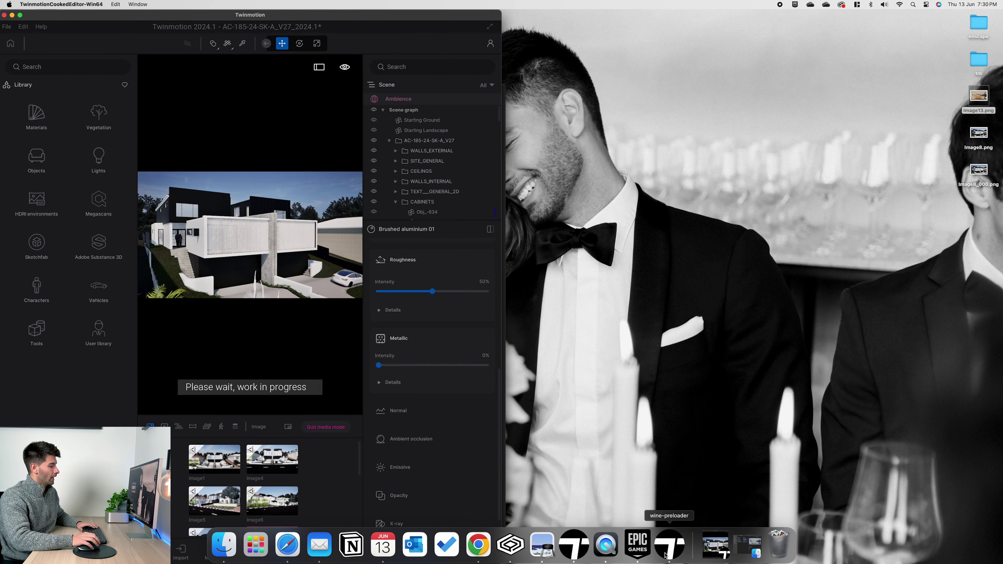
{"action": "left_click", "coordinate": [697, 545]}
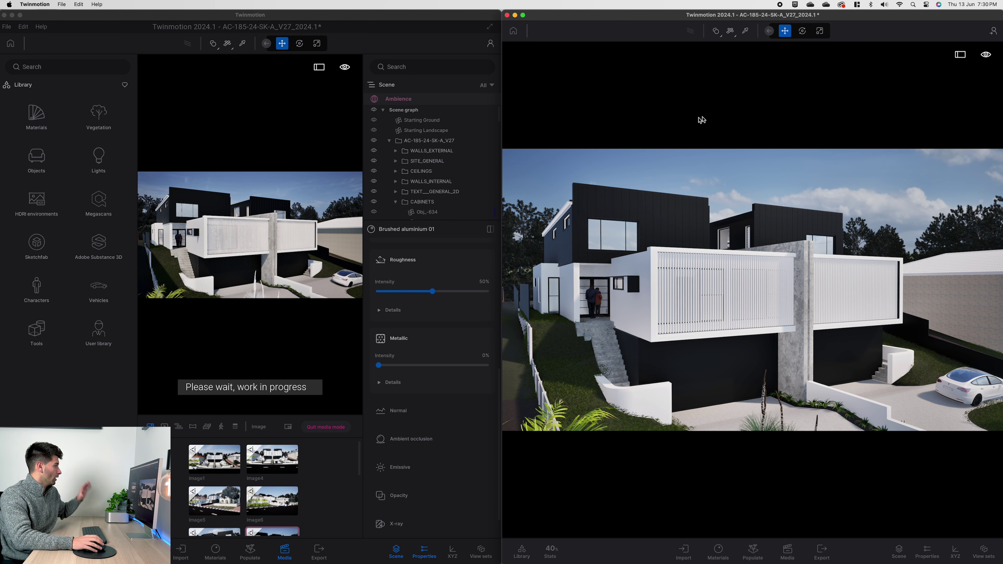
{"action": "left_click", "coordinate": [125, 323]}
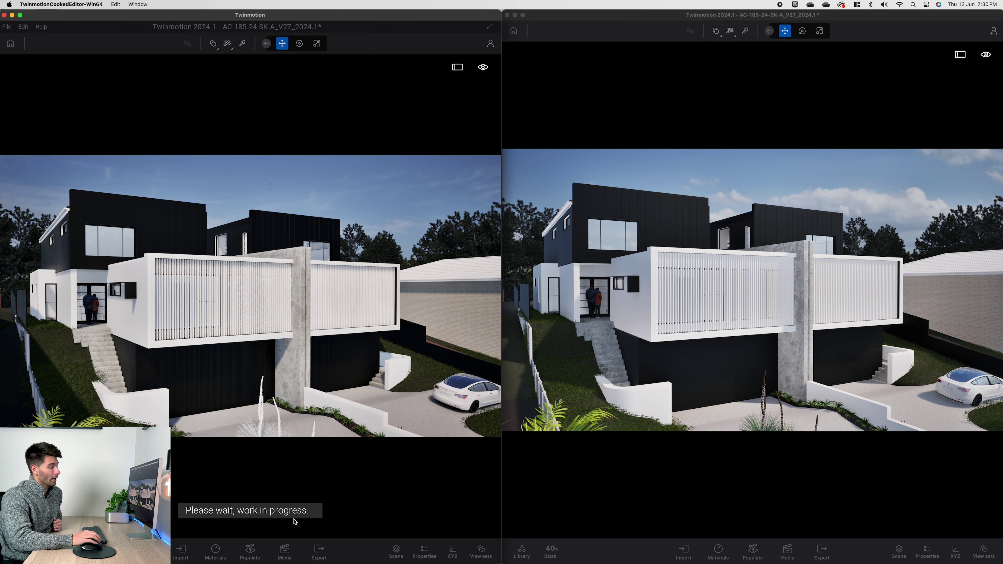
{"action": "key", "text": "super+Tab"}
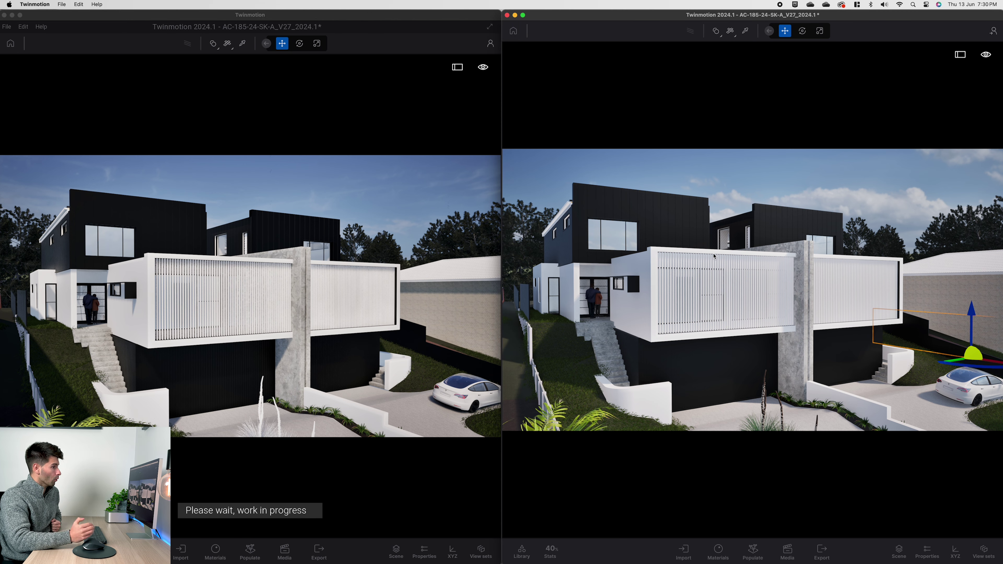
Step: Switch both windows to the Image13 kitchen interior from Media
{"action": "left_click", "coordinate": [789, 557]}
{"action": "left_click", "coordinate": [866, 504]}
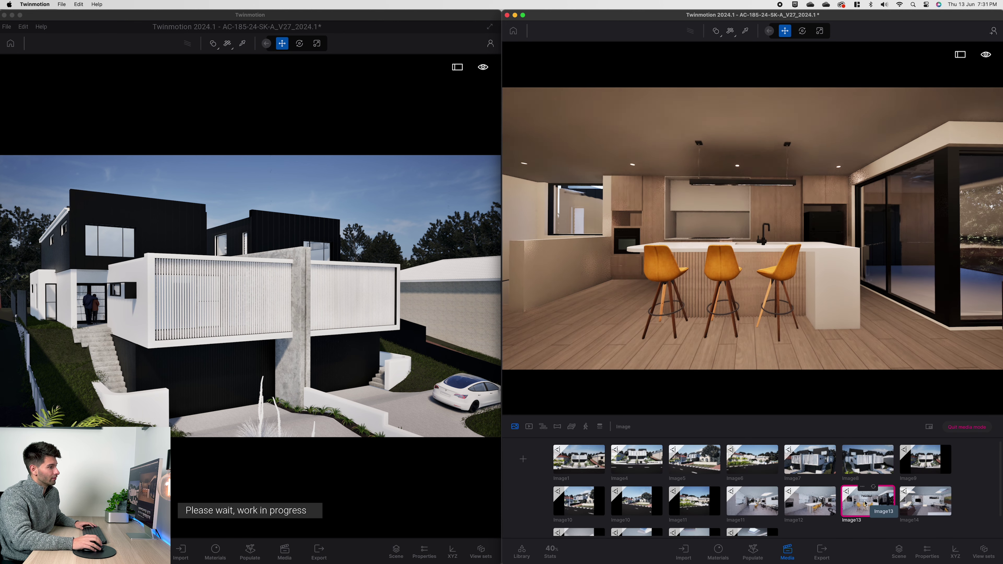
{"action": "left_click", "coordinate": [285, 550]}
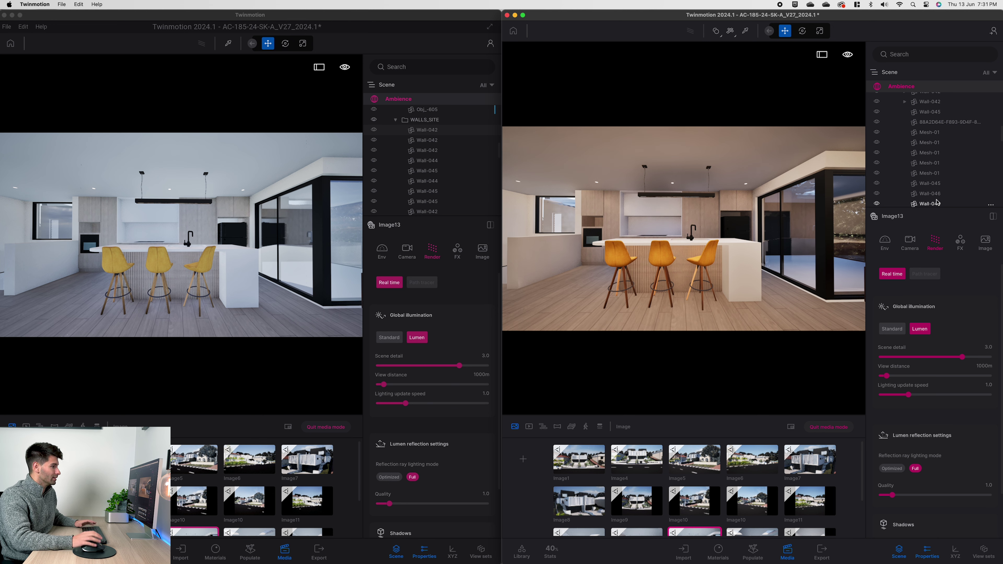
Step: Set the native window's HDRI sky rotation to 219° in the environment settings
{"action": "left_click", "coordinate": [885, 242]}
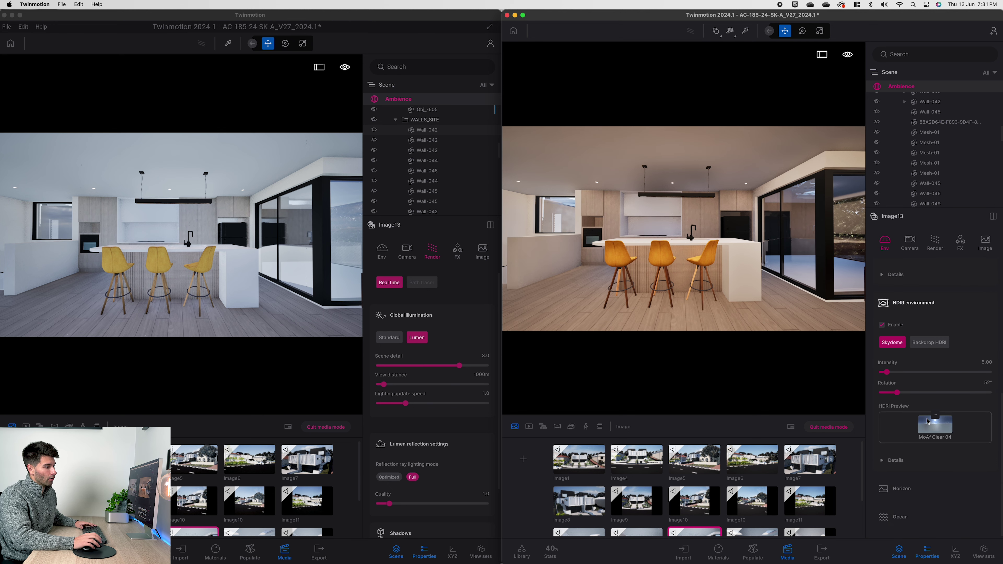
{"action": "left_click_drag", "start_coordinate": [897, 392], "coordinate": [952, 391]}
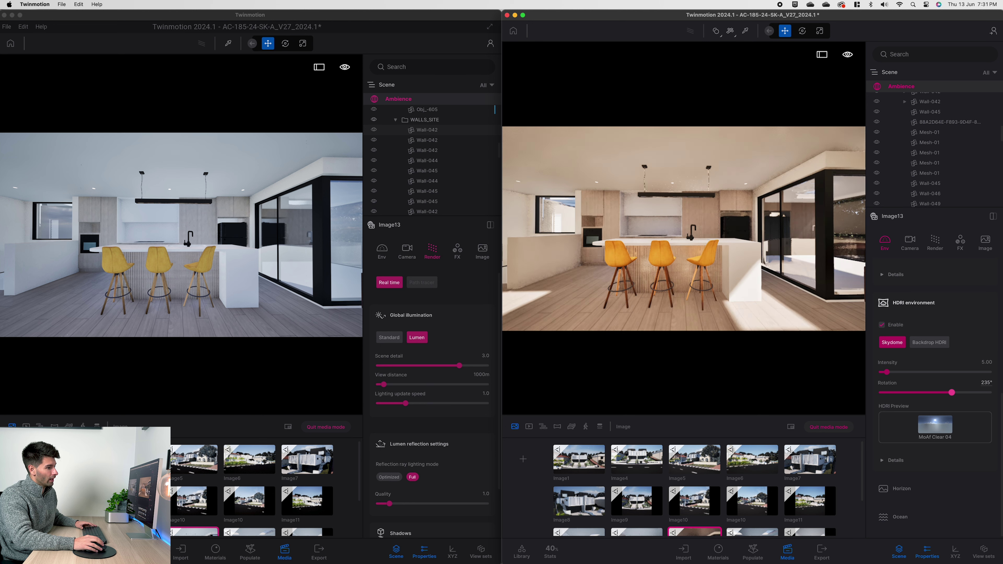
{"action": "left_click", "coordinate": [985, 383]}
{"action": "type", "text": "219"}
{"action": "key", "text": "Return"}
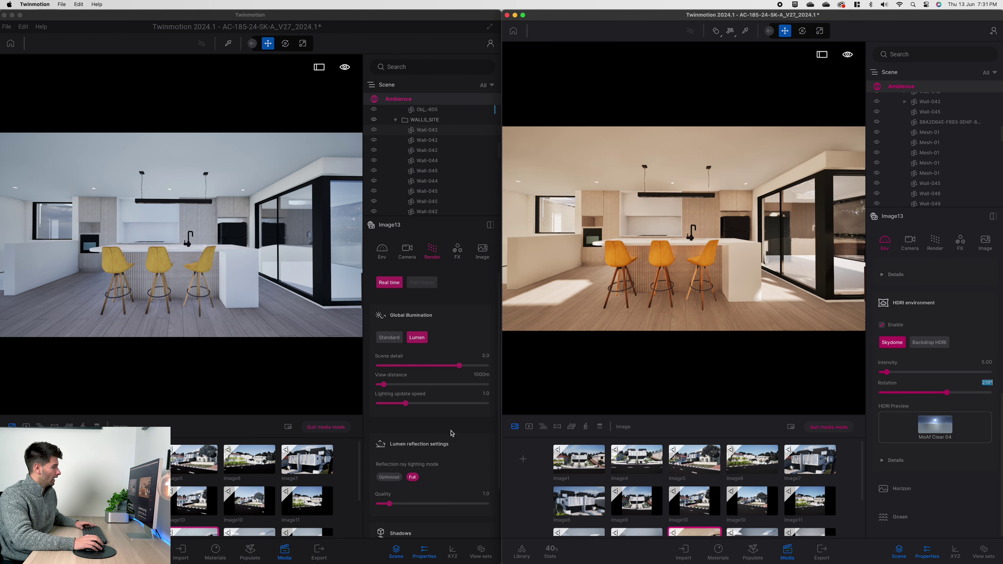
{"action": "left_click", "coordinate": [453, 434]}
{"action": "scroll", "coordinate": [453, 433], "scroll_direction": "down", "scroll_amount": 3}
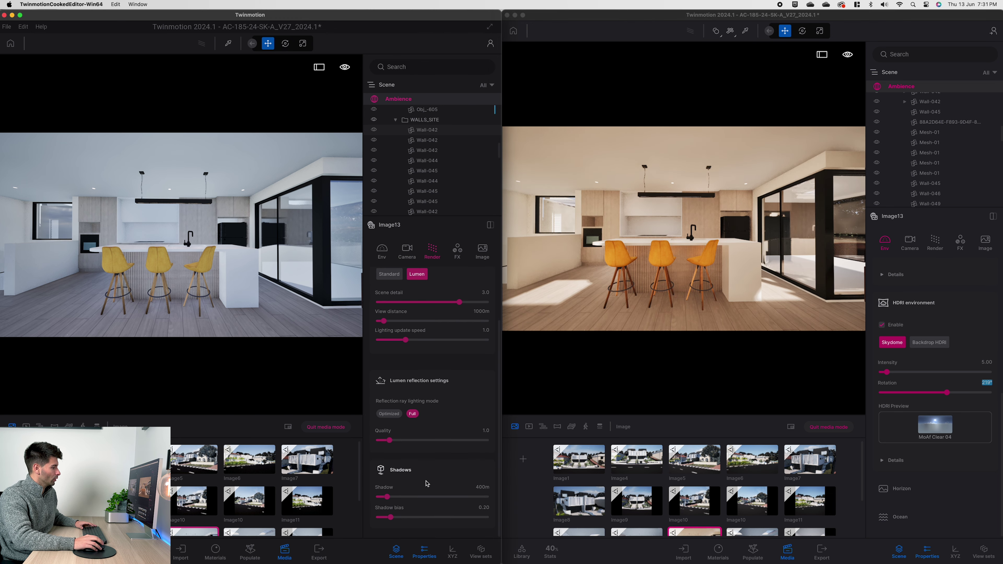
{"action": "scroll", "coordinate": [424, 478], "scroll_direction": "down", "scroll_amount": 3}
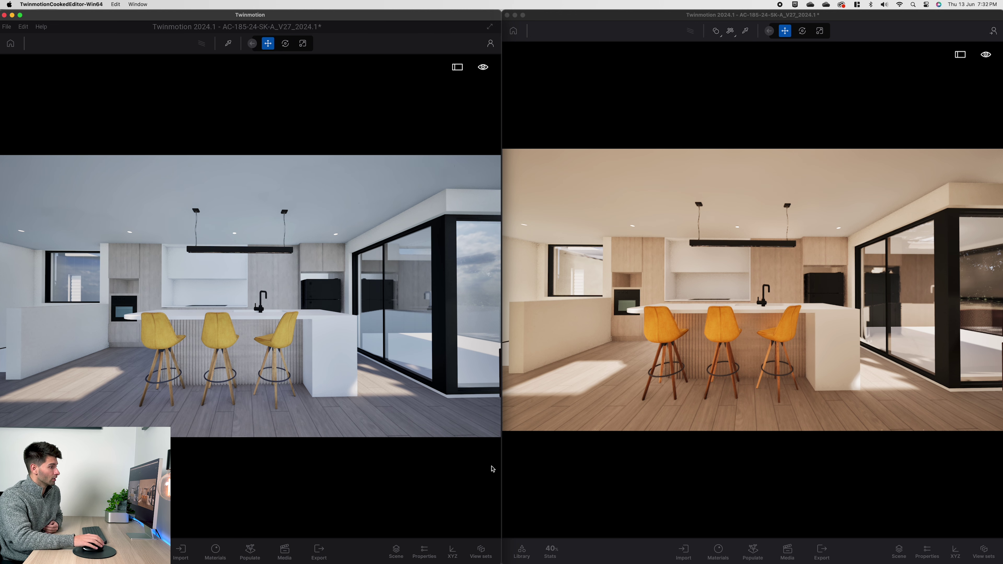
{"action": "left_click", "coordinate": [558, 443]}
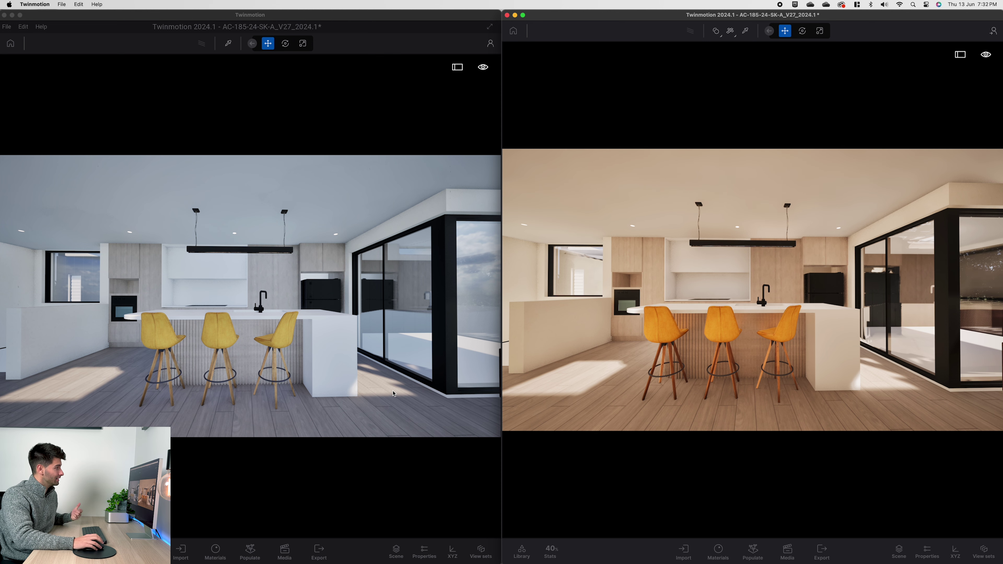
Step: Drag a Marble and granite material onto the CrossOver kitchen wall, then open the native library
{"action": "left_click", "coordinate": [19, 552]}
{"action": "left_click", "coordinate": [40, 120]}
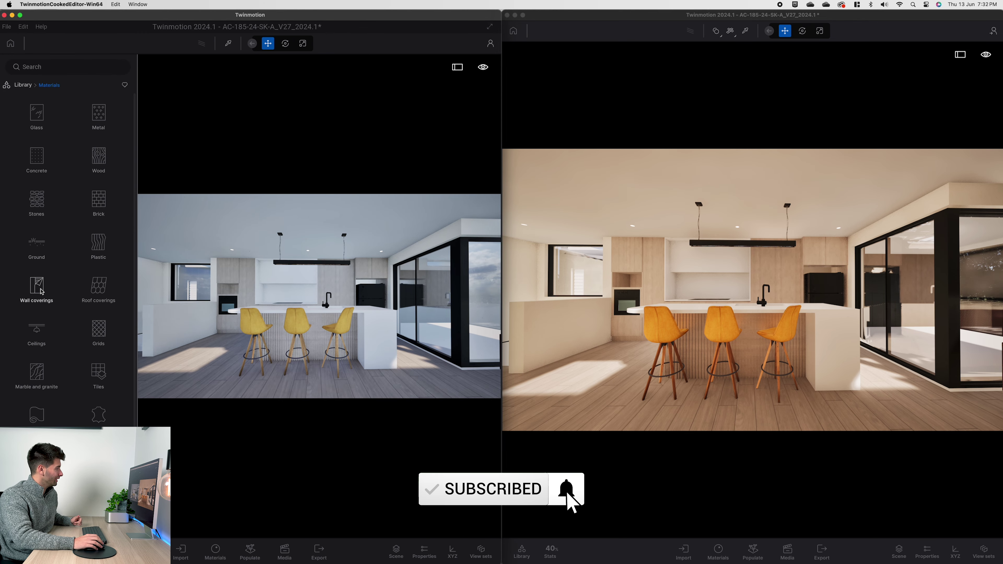
{"action": "left_click", "coordinate": [37, 374]}
{"action": "scroll", "coordinate": [63, 367], "scroll_direction": "down", "scroll_amount": 5}
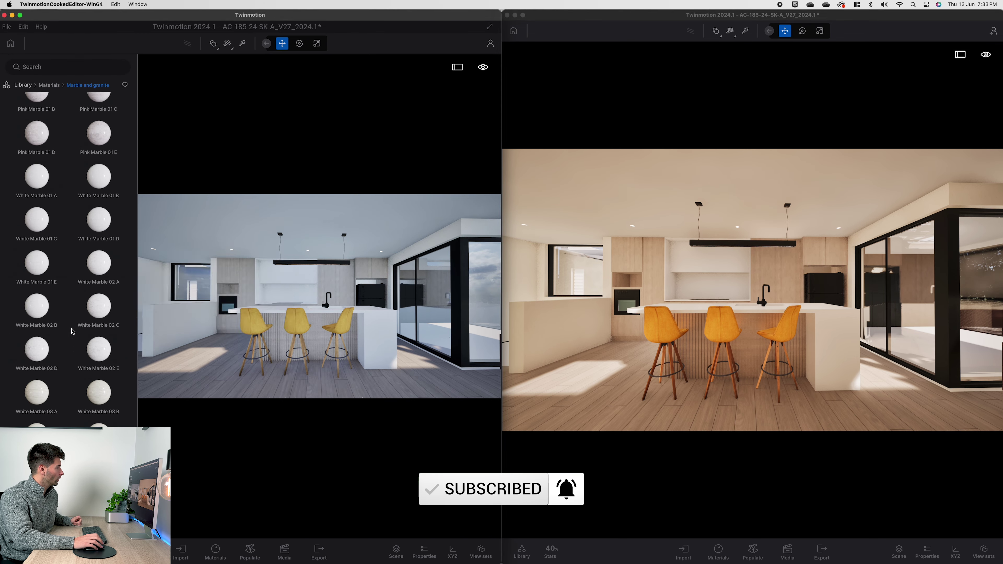
{"action": "scroll", "coordinate": [66, 355], "scroll_direction": "up", "scroll_amount": 5}
{"action": "left_click_drag", "start_coordinate": [99, 212], "coordinate": [291, 278]}
{"action": "left_click", "coordinate": [656, 530]}
{"action": "left_click", "coordinate": [522, 550]}
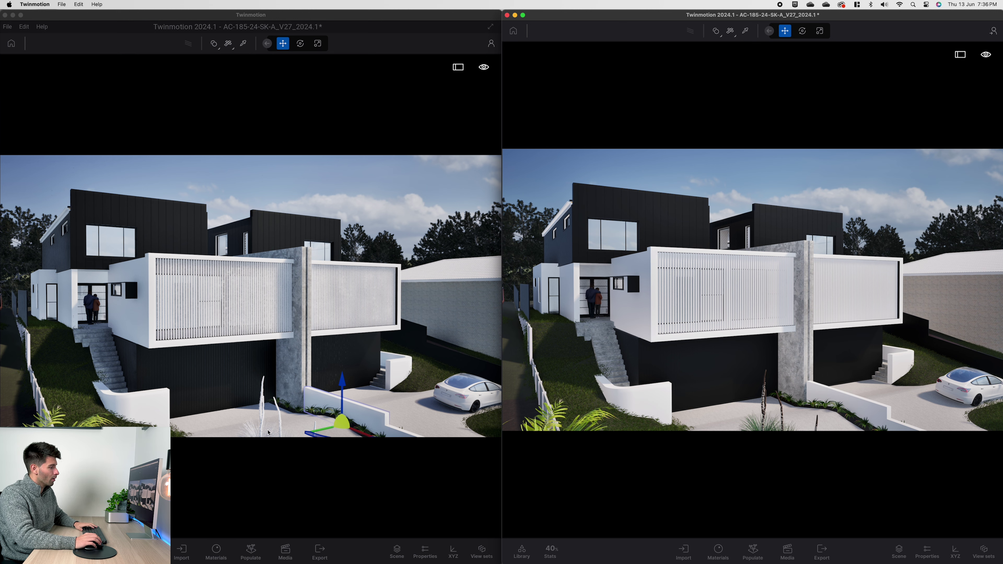
Step: Deselect the low wall in the CrossOver Twinmotion window
{"action": "left_click", "coordinate": [291, 480]}
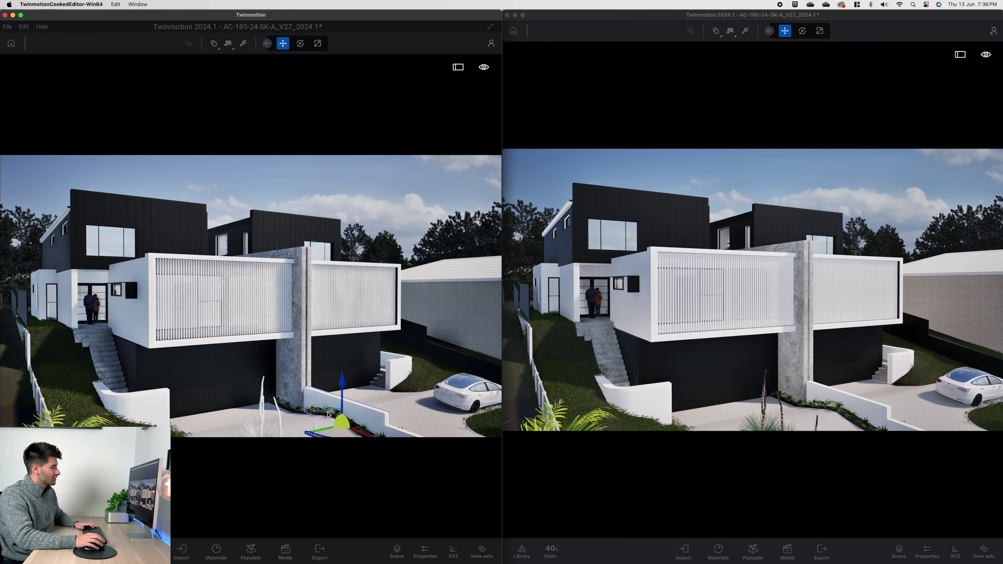
{"action": "left_click", "coordinate": [359, 194]}
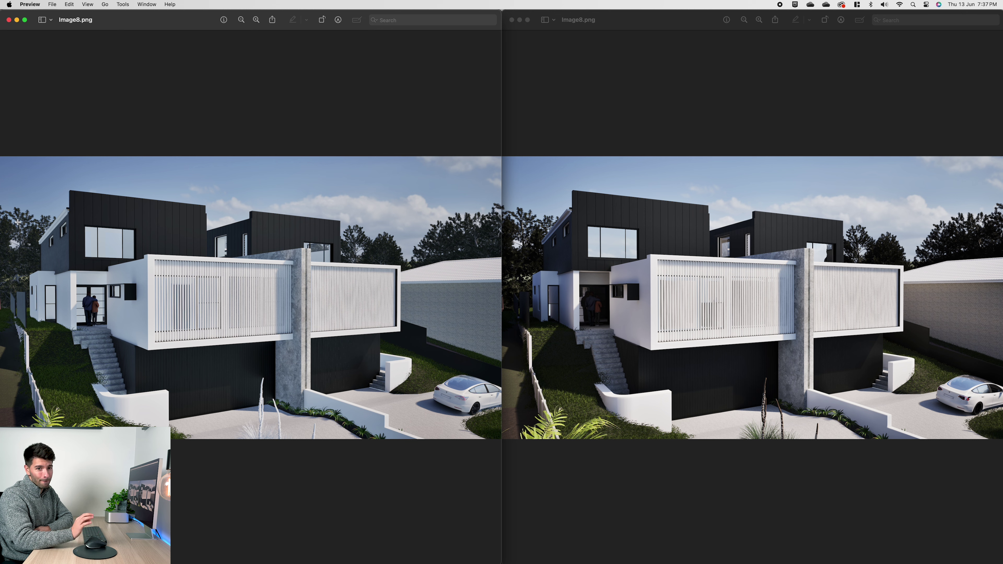
Step: Close Image8.png in the right Preview window to view Image8_000.png, then bring Image8.png back
{"action": "left_click", "coordinate": [663, 191]}
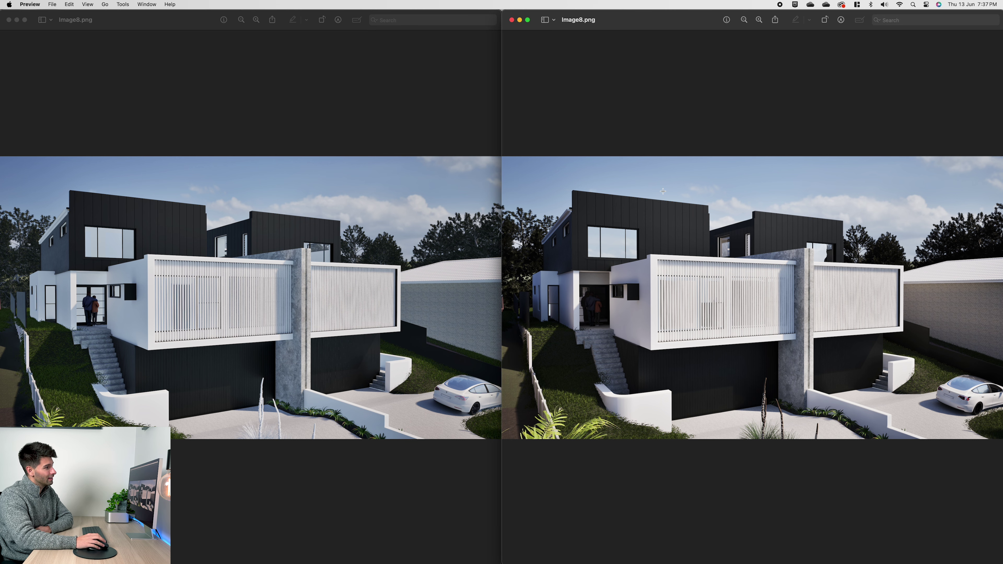
{"action": "left_click", "coordinate": [512, 19]}
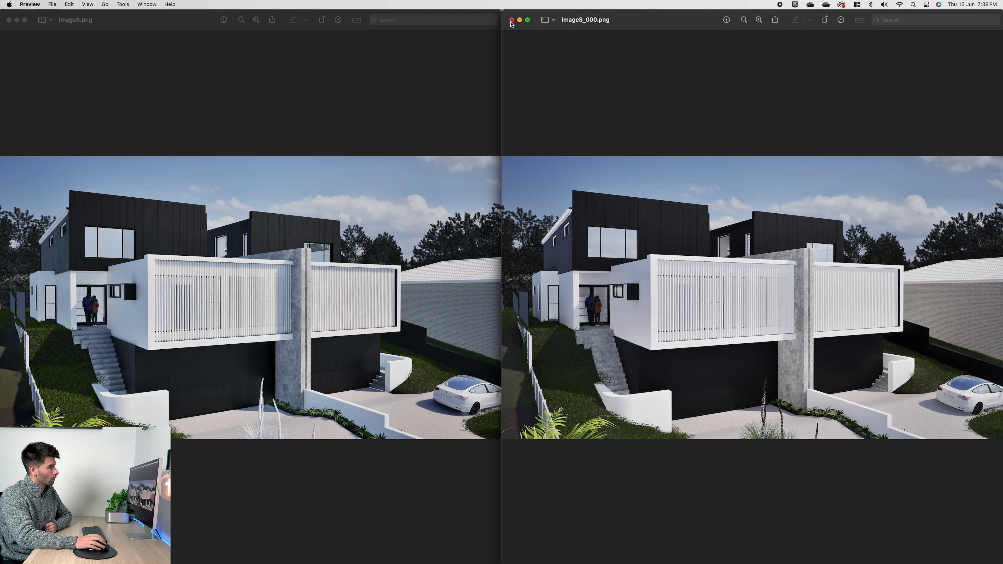
{"action": "key", "text": "Left"}
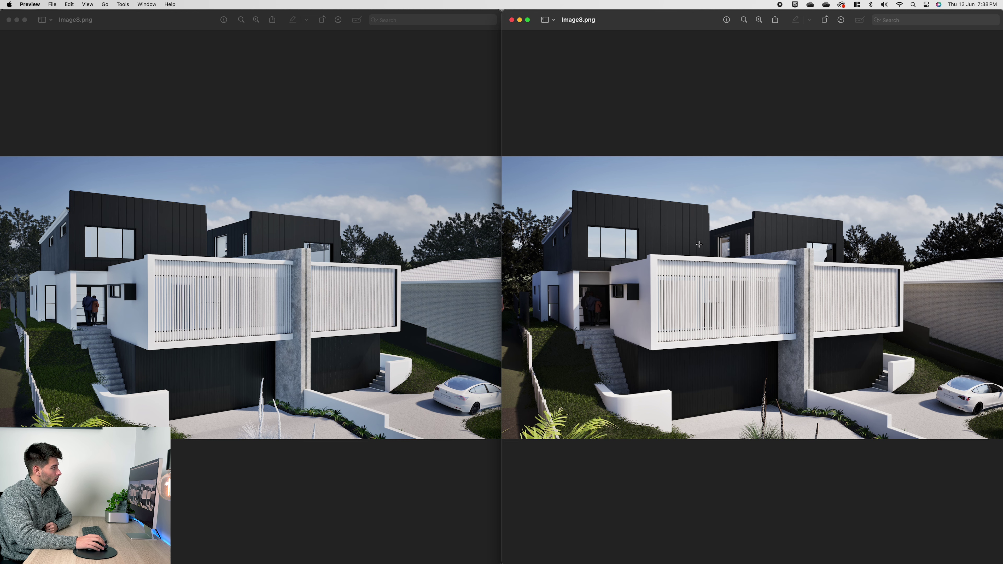
Step: Zoom into the left render's detail, then return to the full house view
{"action": "scroll", "coordinate": [768, 85], "scroll_direction": "up", "scroll_amount": 10}
{"action": "scroll", "coordinate": [777, 121], "scroll_direction": "up", "scroll_amount": 10}
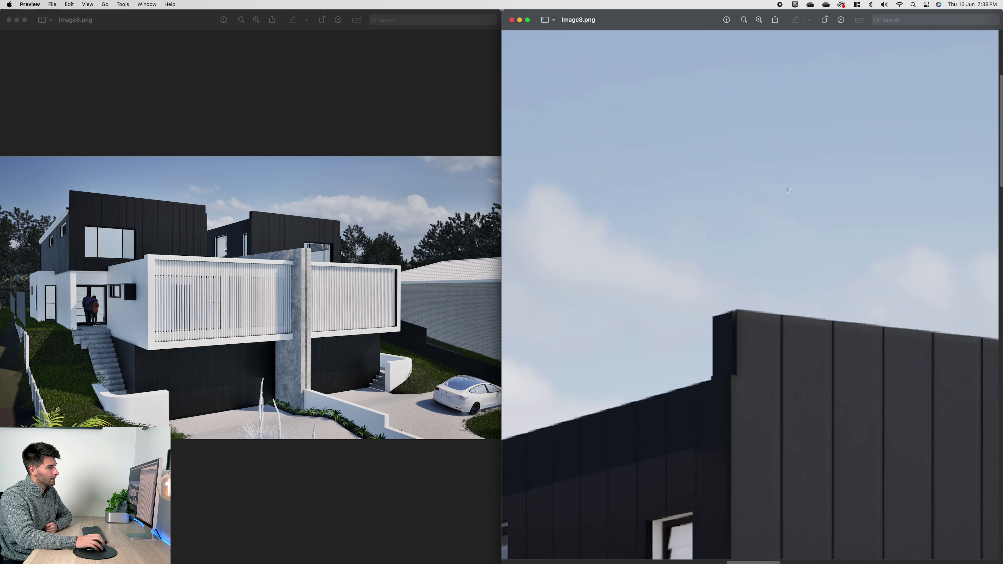
{"action": "left_click", "coordinate": [364, 243]}
{"action": "left_click", "coordinate": [256, 20]}
{"action": "left_click", "coordinate": [257, 20]}
{"action": "scroll", "coordinate": [435, 111], "scroll_direction": "up", "scroll_amount": 10}
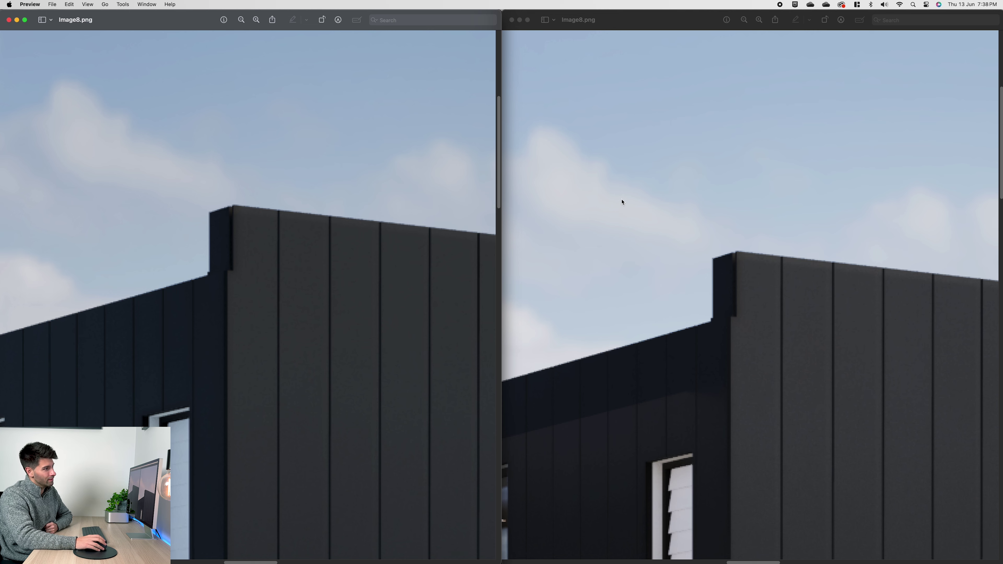
{"action": "left_click", "coordinate": [722, 75]}
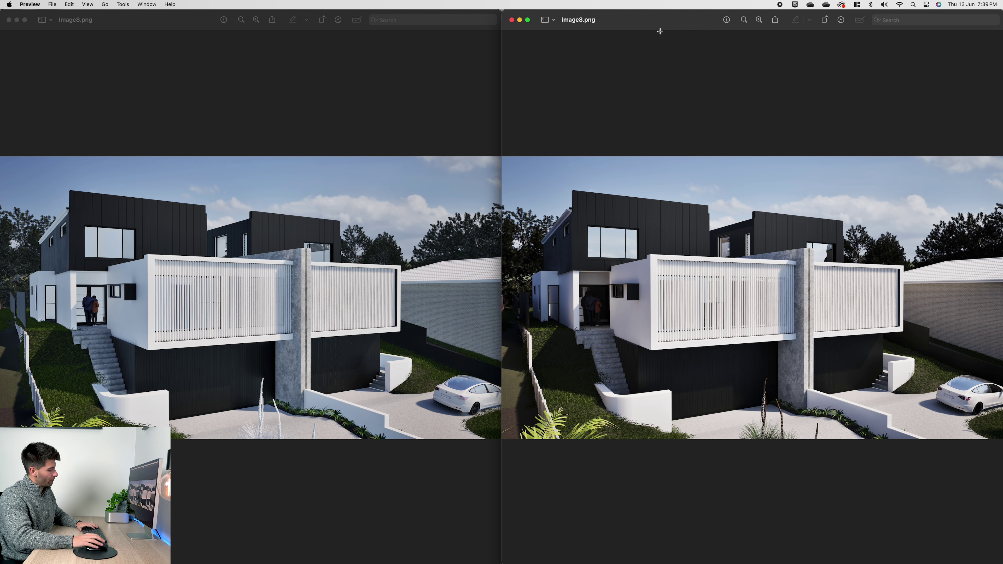
Step: Tick Multi-GPU under Path tracer in the Windows copy's Preferences, keeping DirectX 12, and apply
{"action": "key", "text": "super+Tab"}
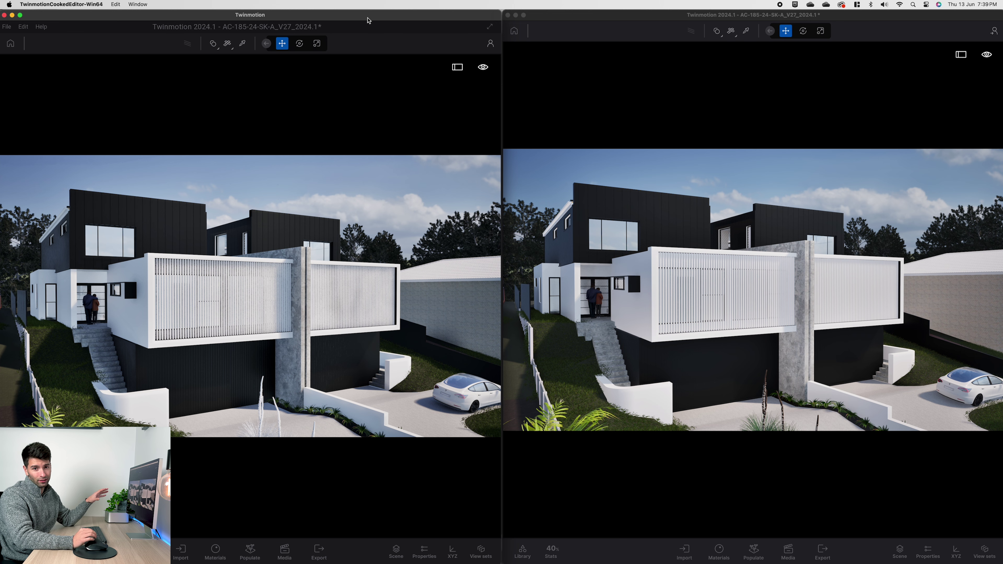
{"action": "left_click", "coordinate": [23, 26]}
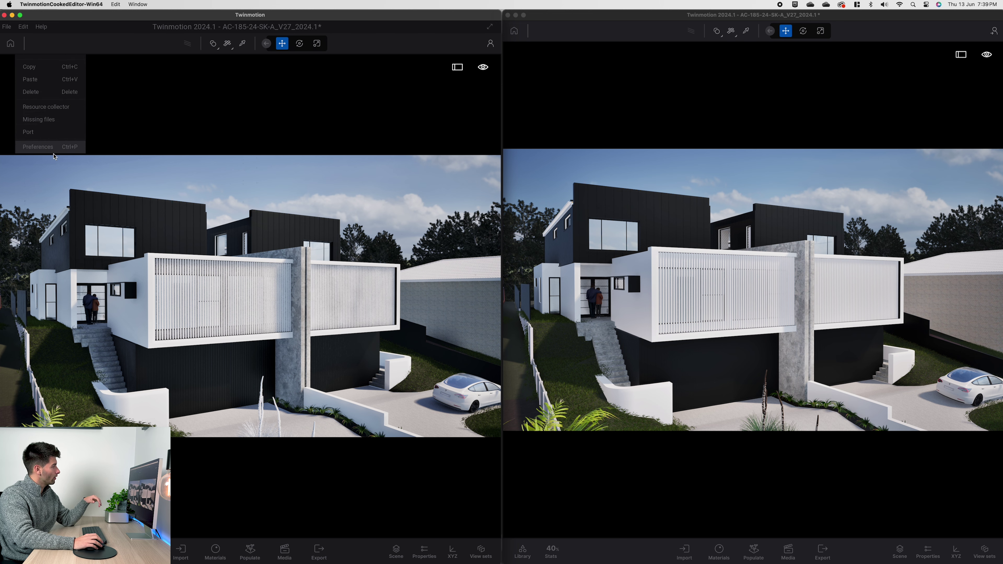
{"action": "left_click", "coordinate": [38, 147]}
{"action": "left_click", "coordinate": [369, 227]}
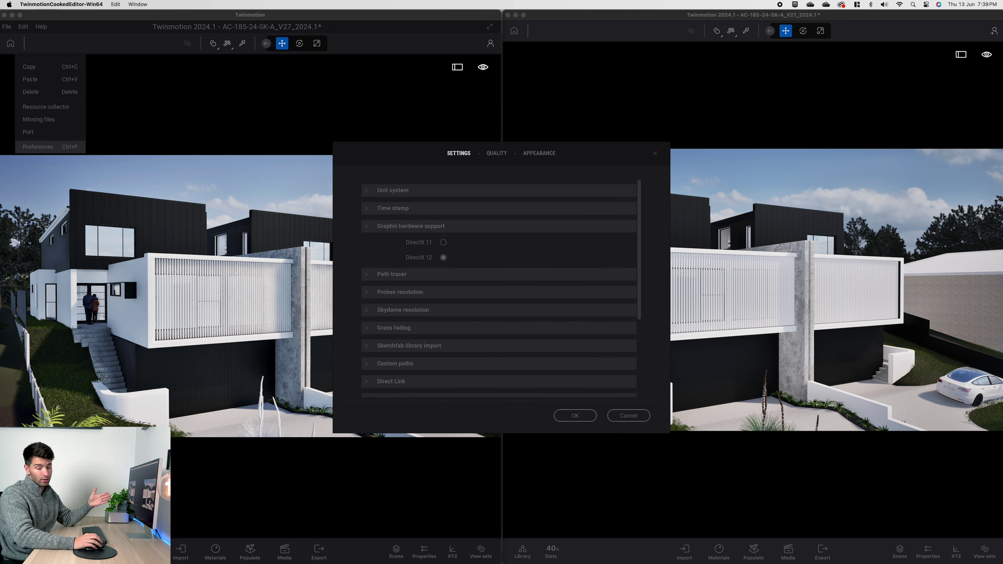
{"action": "left_click", "coordinate": [368, 275]}
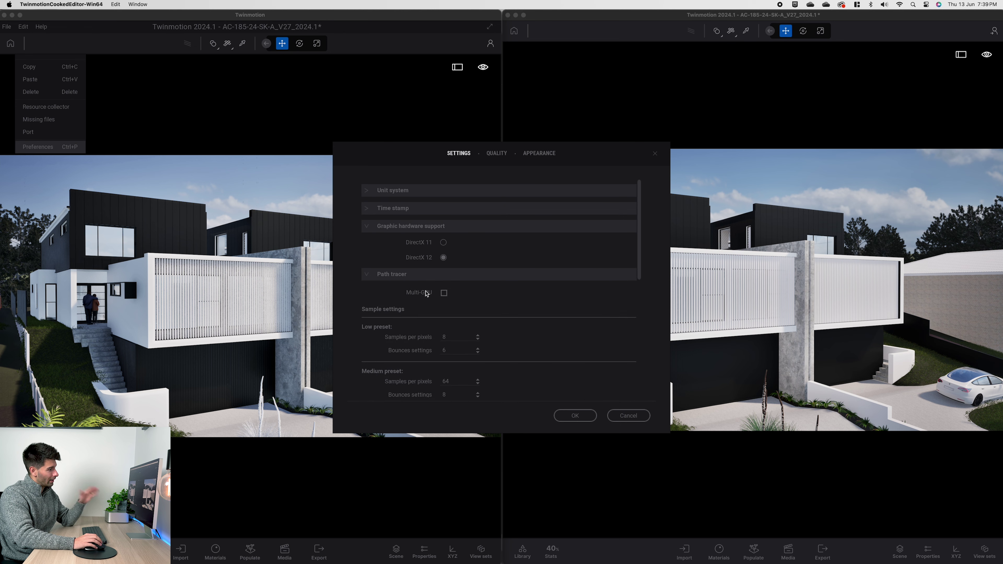
{"action": "left_click", "coordinate": [444, 293]}
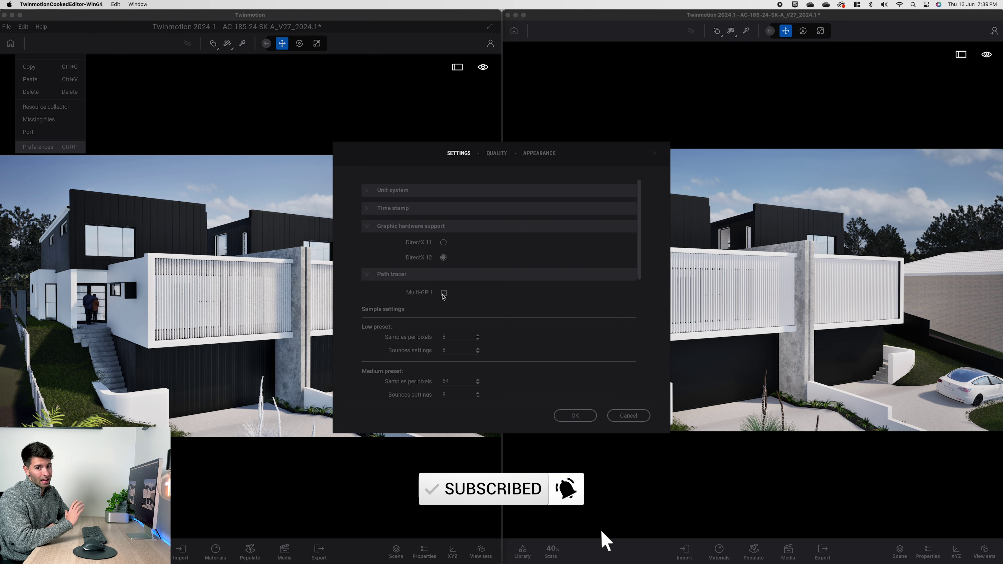
{"action": "left_click", "coordinate": [576, 415]}
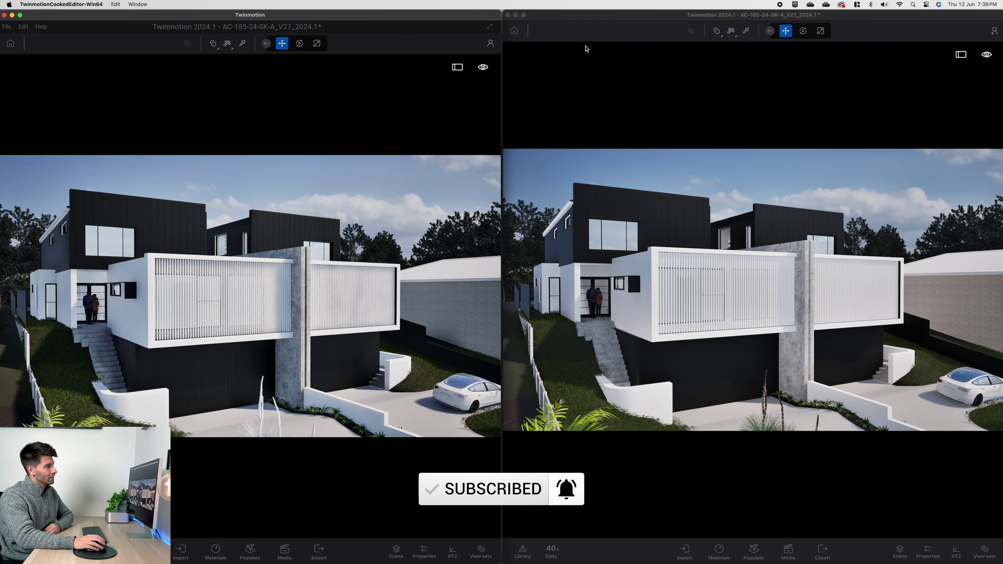
Step: Check the native copy's Path tracer preferences and cancel without changes
{"action": "left_click", "coordinate": [590, 22]}
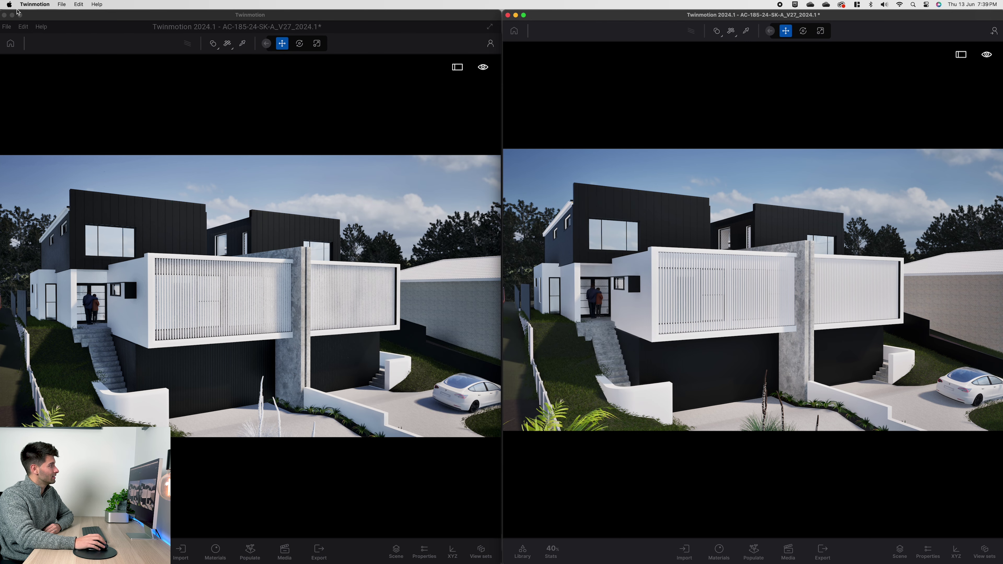
{"action": "left_click", "coordinate": [80, 4]}
{"action": "left_click", "coordinate": [91, 81]}
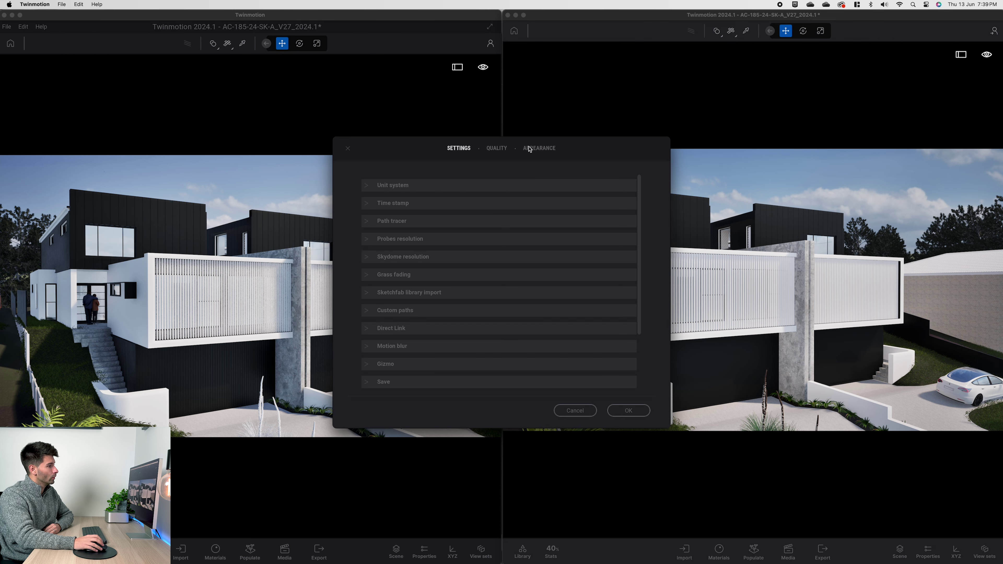
{"action": "left_click", "coordinate": [497, 148]}
{"action": "left_click", "coordinate": [458, 148]}
{"action": "left_click", "coordinate": [375, 221]}
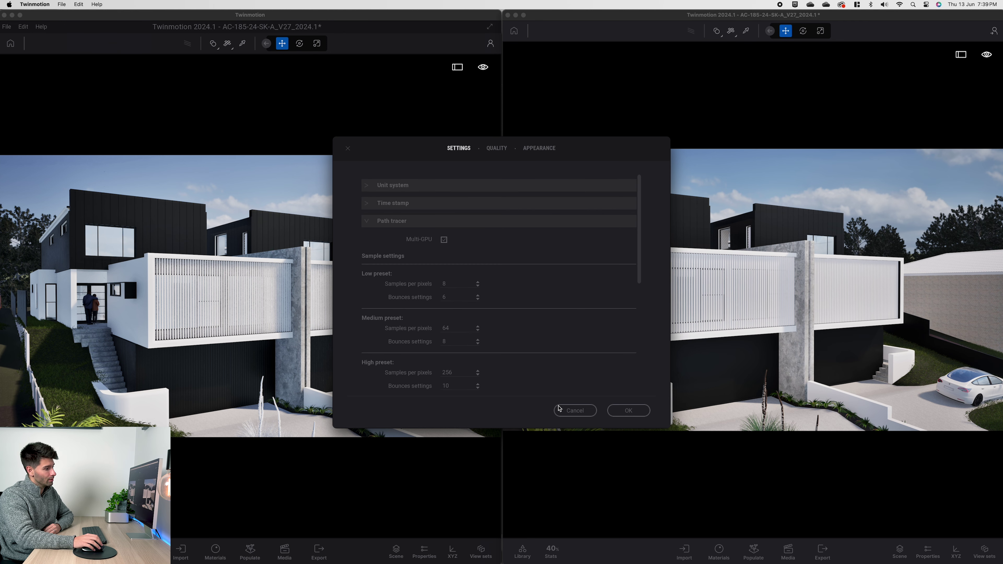
{"action": "left_click", "coordinate": [568, 411]}
Step: Open the scene and properties panels in both Twinmotion windows
{"action": "left_click", "coordinate": [928, 551]}
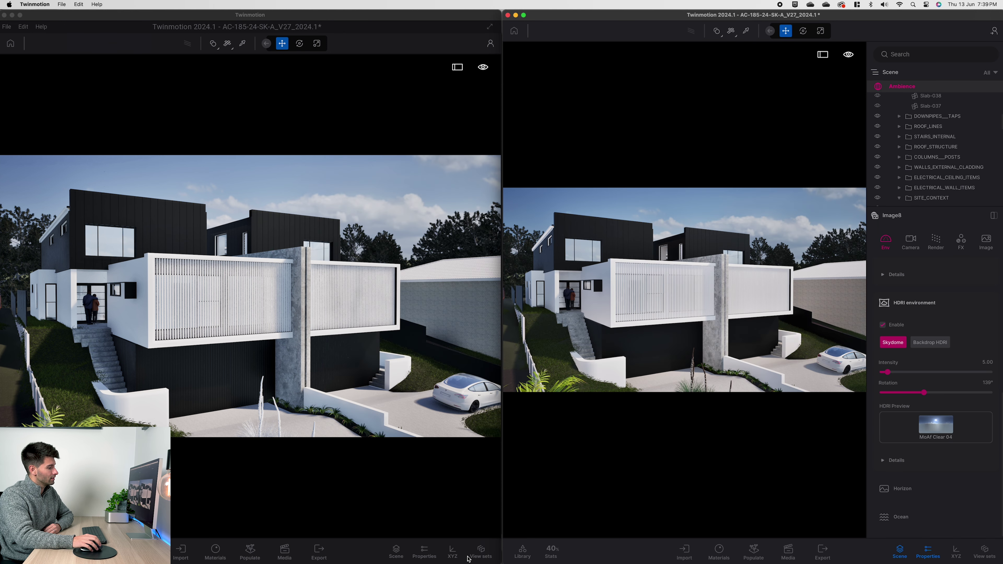
{"action": "left_click", "coordinate": [422, 555]}
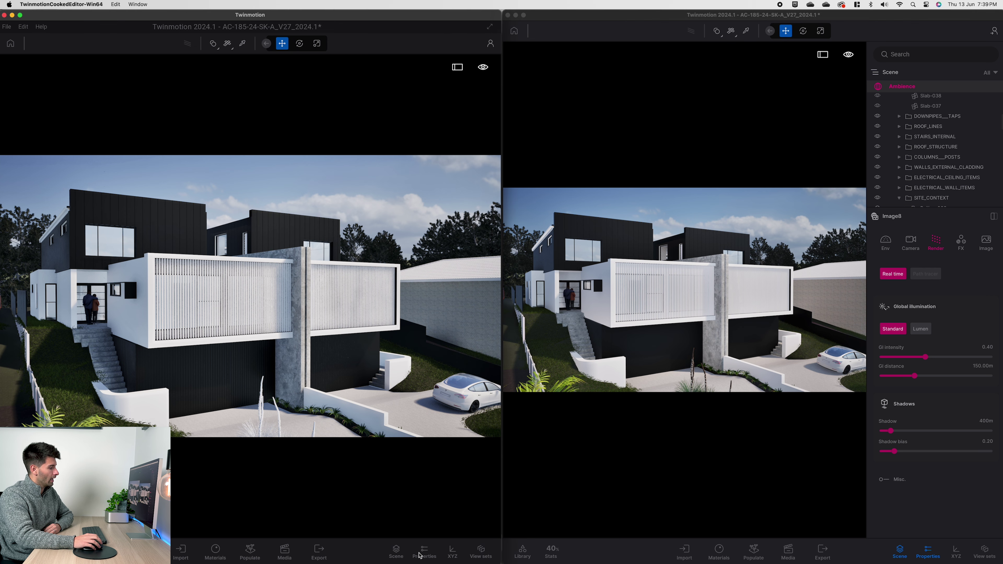
{"action": "left_click", "coordinate": [424, 553]}
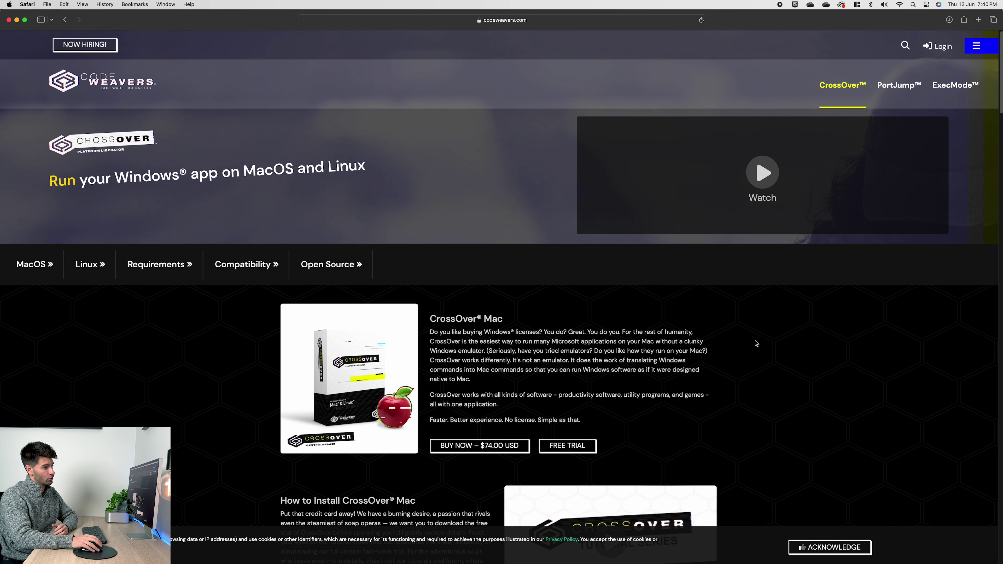
Step: Scroll the CodeWeavers CrossOver page, then move the CrossOver window right and go to its home page
{"action": "scroll", "coordinate": [753, 343], "scroll_direction": "down", "scroll_amount": 2}
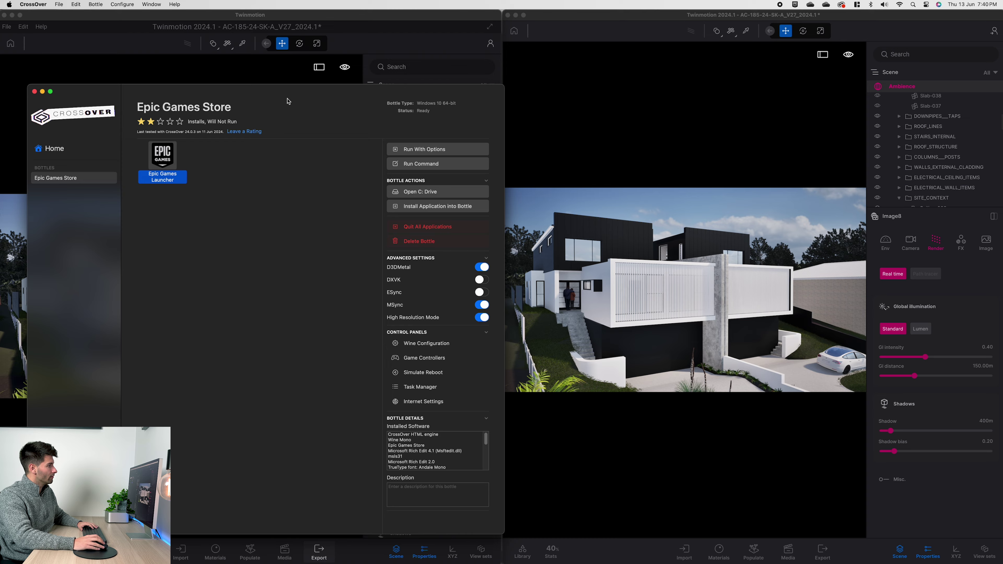
{"action": "left_click_drag", "start_coordinate": [288, 101], "coordinate": [554, 97]}
{"action": "left_click", "coordinate": [320, 144]}
{"action": "left_click", "coordinate": [327, 176]}
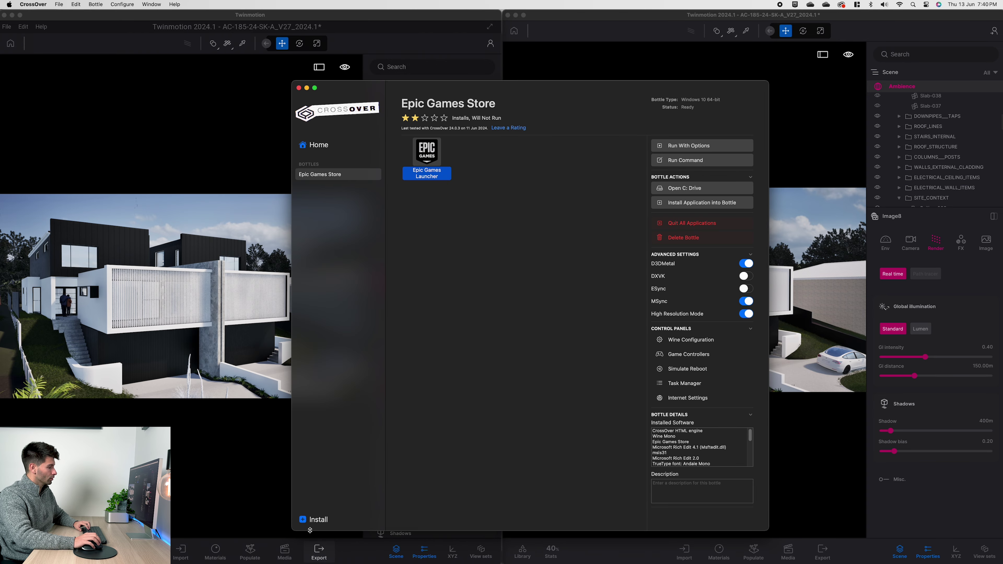
{"action": "left_click", "coordinate": [315, 520]}
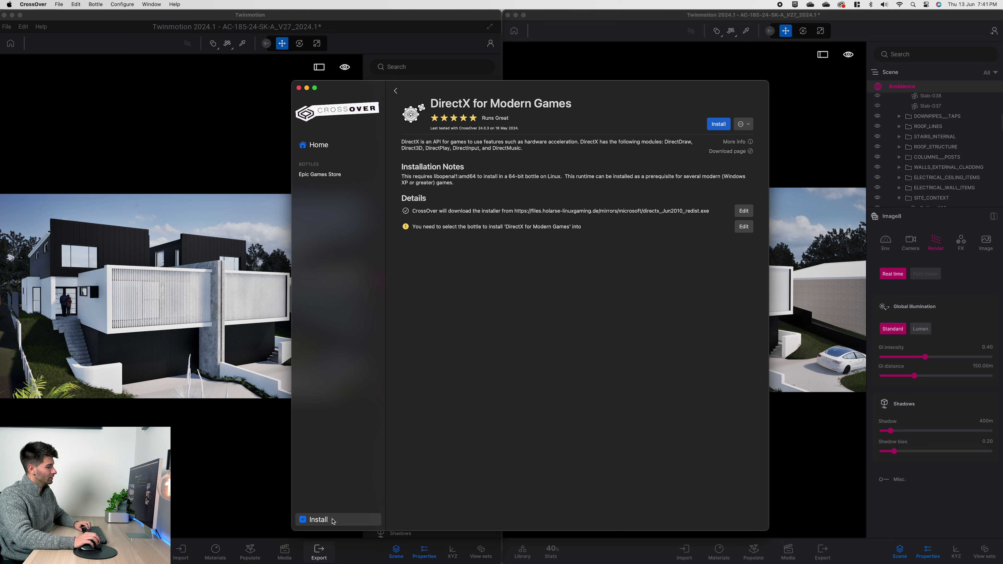
{"action": "left_click", "coordinate": [396, 90]}
{"action": "type", "text": "epic games"}
{"action": "left_click", "coordinate": [513, 154]}
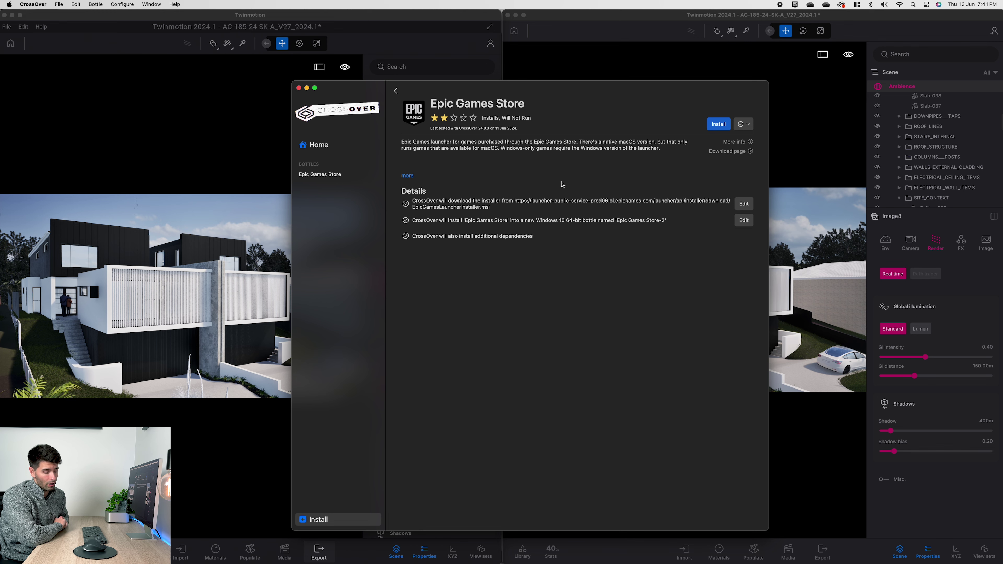
{"action": "left_click", "coordinate": [279, 549]}
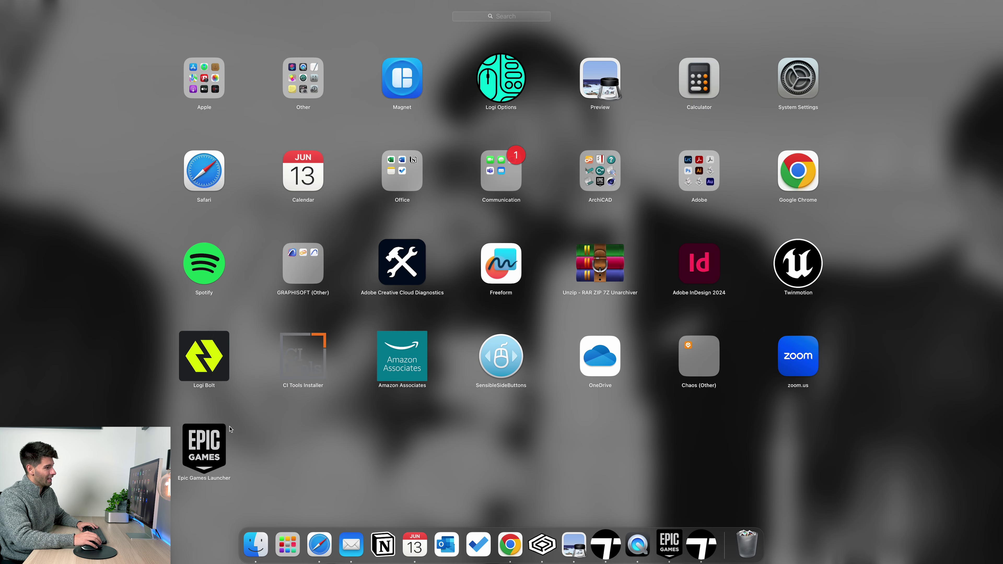
{"action": "left_click", "coordinate": [516, 319]}
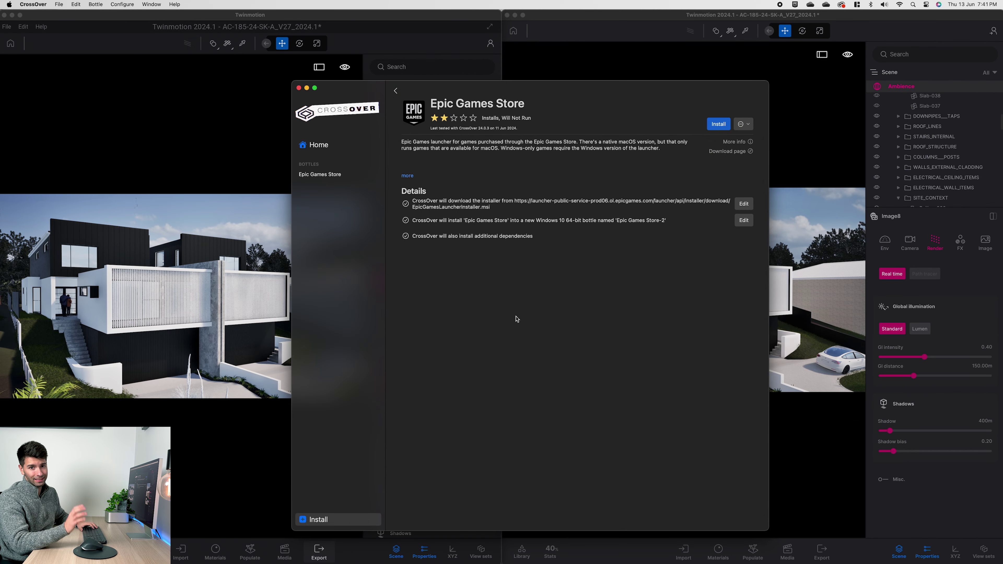
{"action": "left_click", "coordinate": [333, 176]}
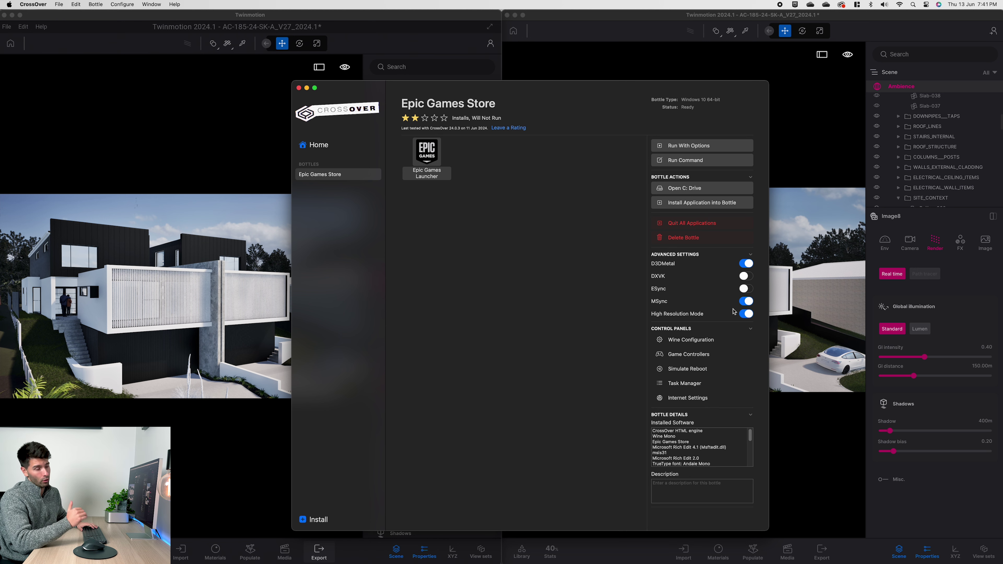
Step: Check the Epic Games menu-bar menu, then bring the Epic Games Launcher window forward from the Dock
{"action": "left_click", "coordinate": [795, 5]}
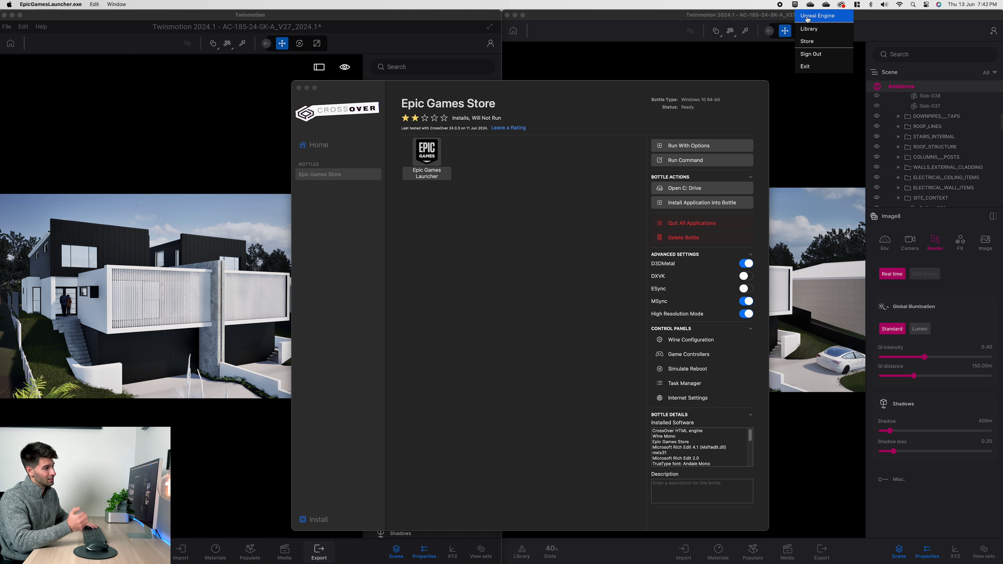
{"action": "left_click", "coordinate": [596, 245]}
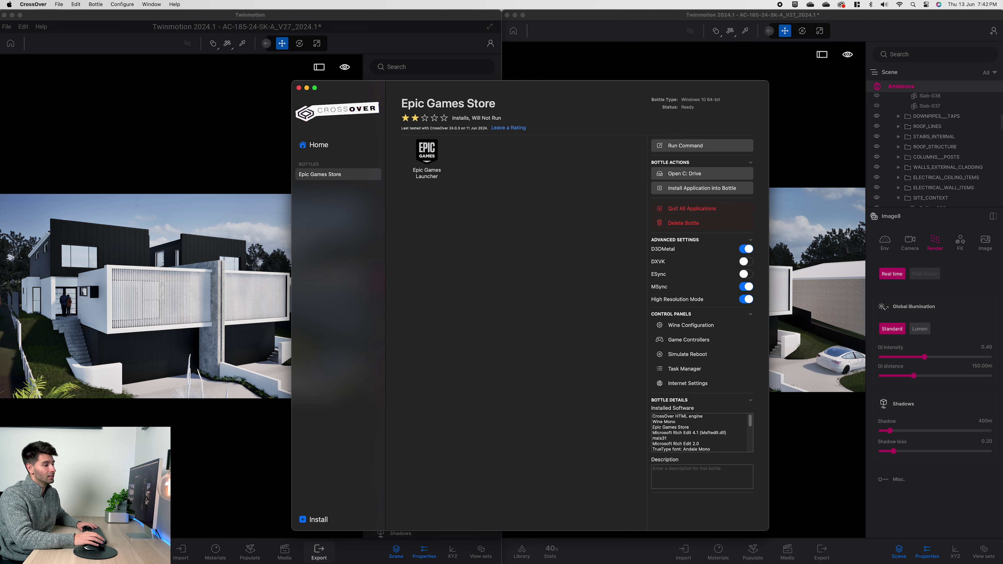
{"action": "left_click", "coordinate": [676, 546]}
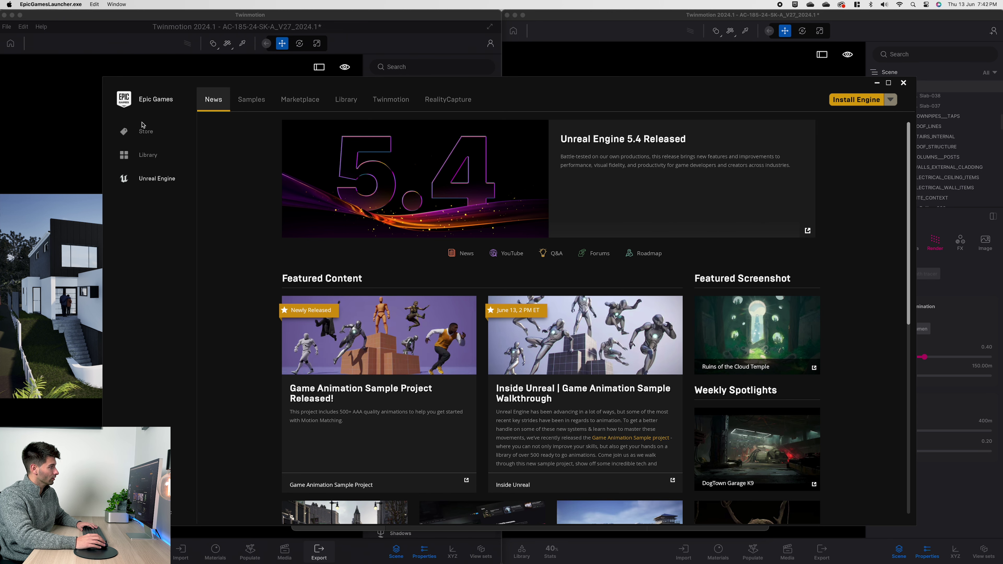
Step: View the Twinmotion 2024.1 page in the Epic Games Launcher, then close the launcher
{"action": "left_click", "coordinate": [391, 99]}
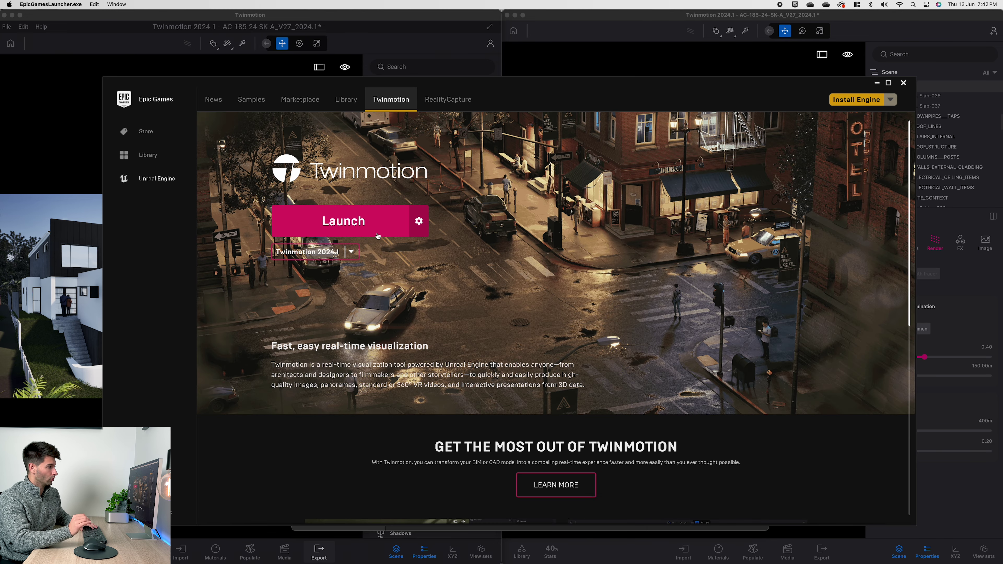
{"action": "left_click", "coordinate": [378, 236]}
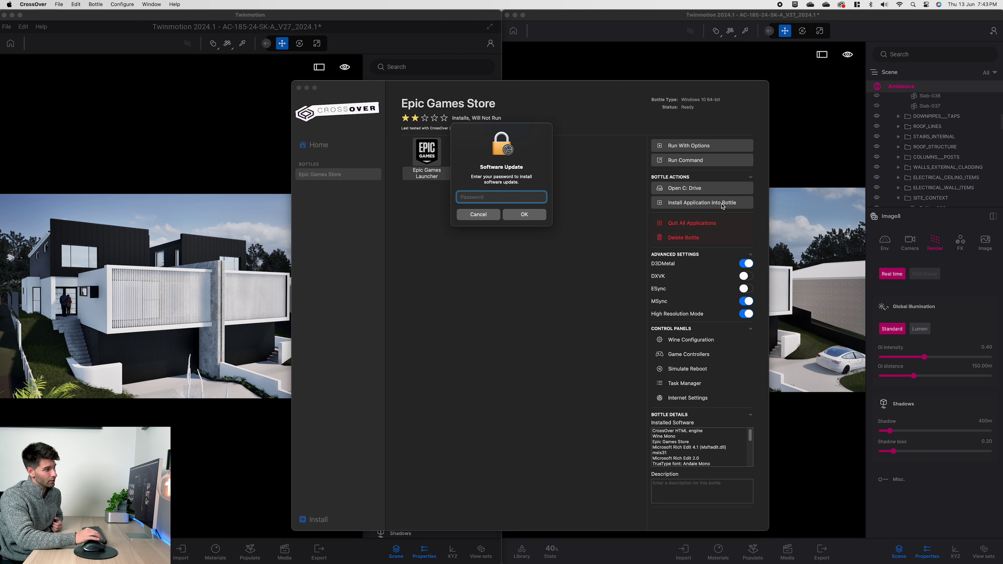
Step: Search 'directx' in Install Application into Bottle and select DirectX for Modern Games
{"action": "left_click", "coordinate": [710, 205]}
{"action": "left_click", "coordinate": [704, 204]}
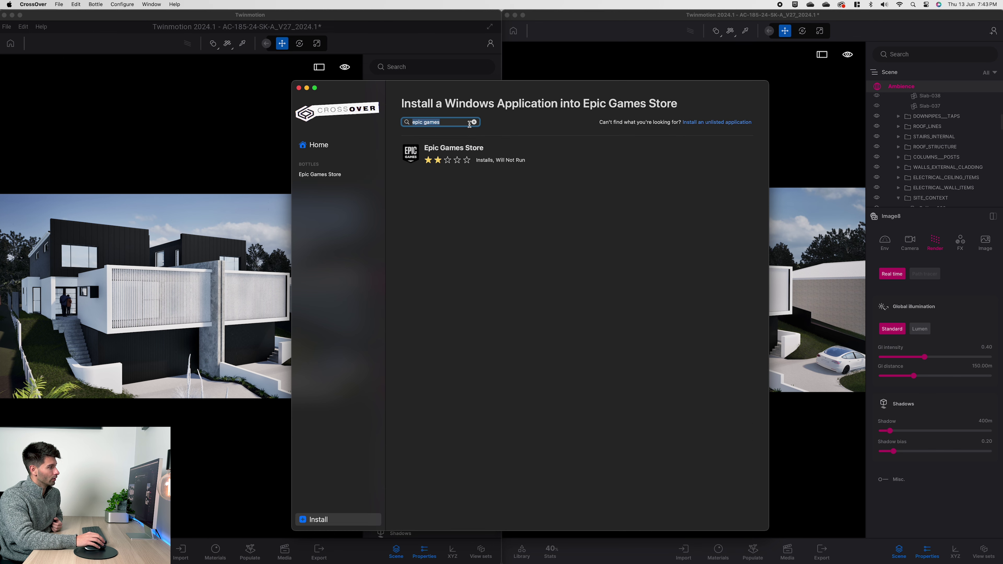
{"action": "type", "text": "directx"}
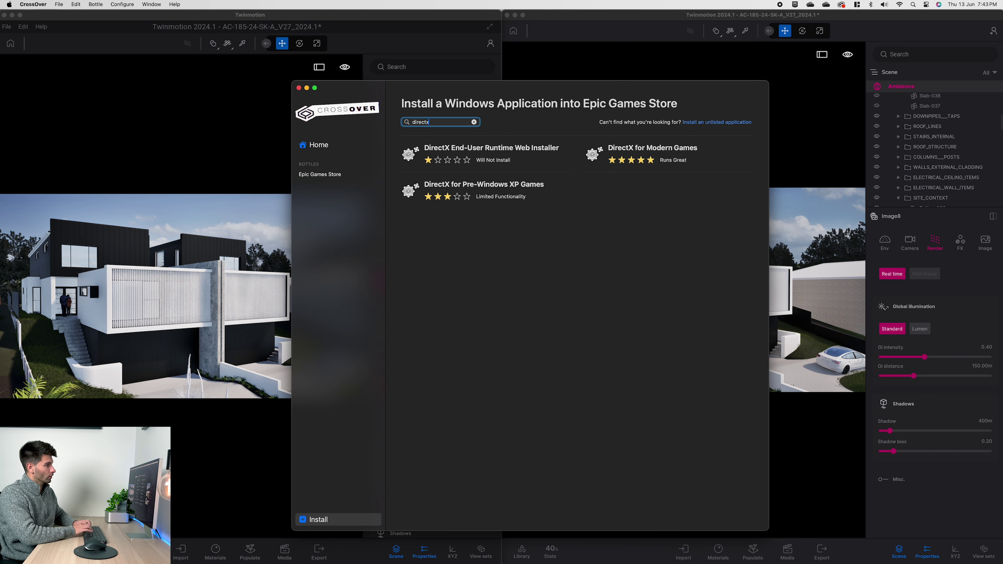
{"action": "left_click", "coordinate": [632, 150]}
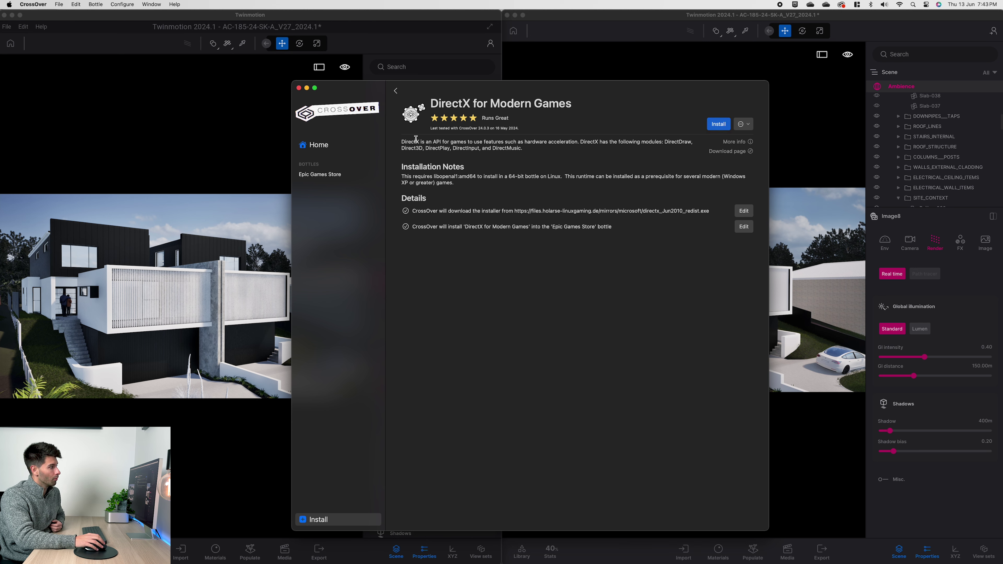
Step: Select the Epic Games Store bottle in the CrossOver sidebar to show its details
{"action": "left_click", "coordinate": [356, 175]}
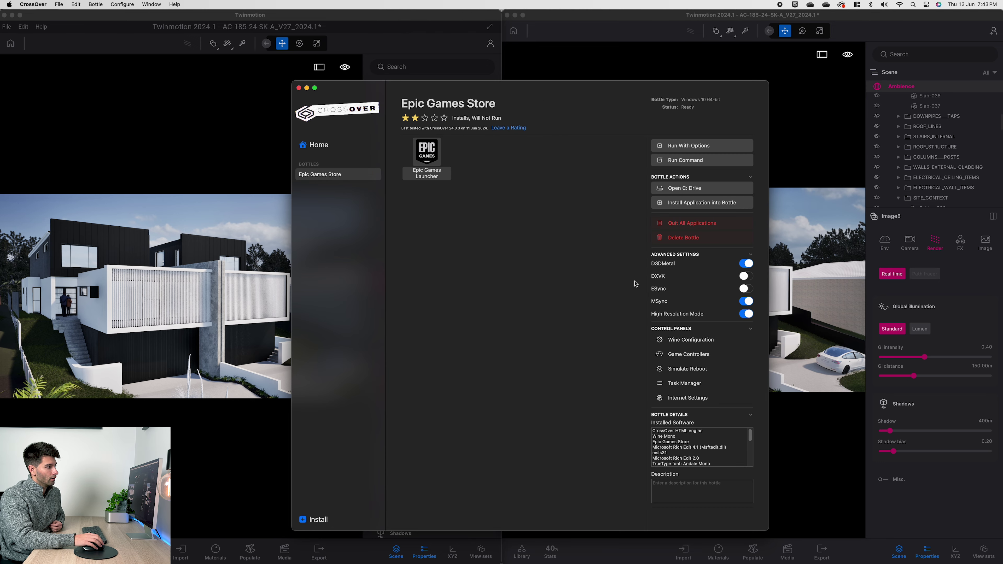